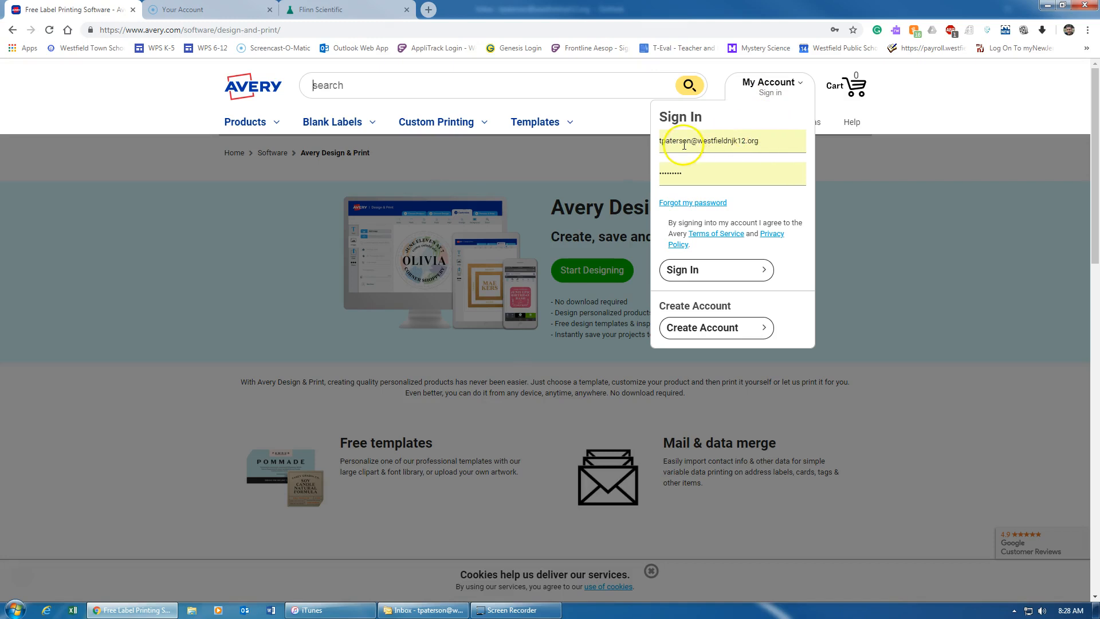
Sign in to the Avery account with the saved e-mail address and account password.
{"action": "left_click", "coordinate": [701, 173]}
{"action": "left_click_drag", "start_coordinate": [701, 173], "coordinate": [650, 169]}
{"action": "mouse_move", "coordinate": [773, 91]}
{"action": "left_click", "coordinate": [710, 138]}
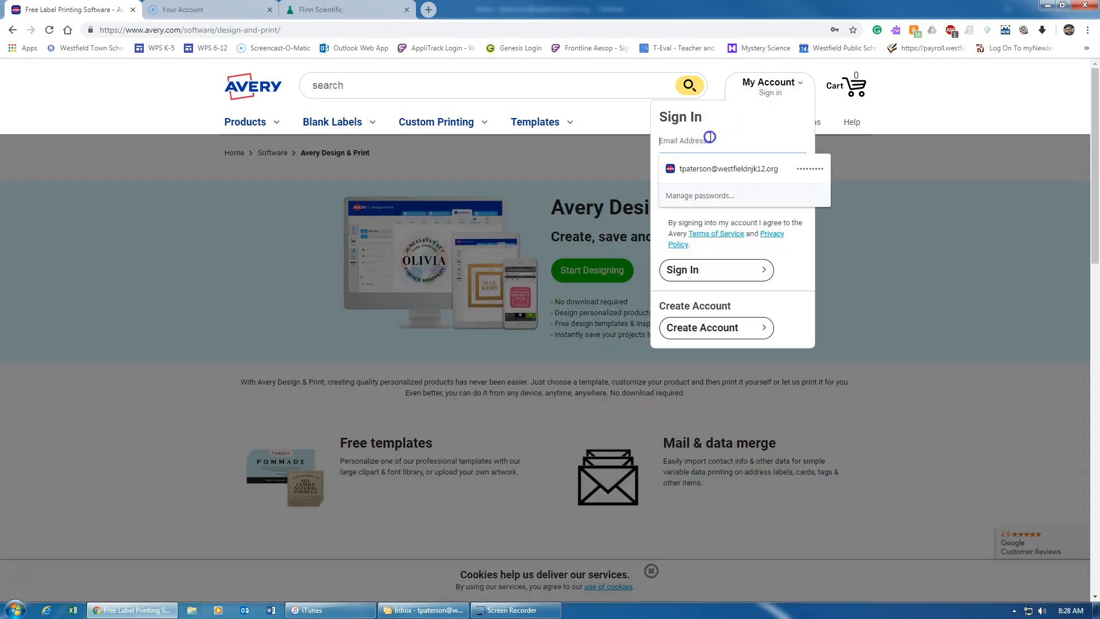
{"action": "left_click", "coordinate": [719, 168]}
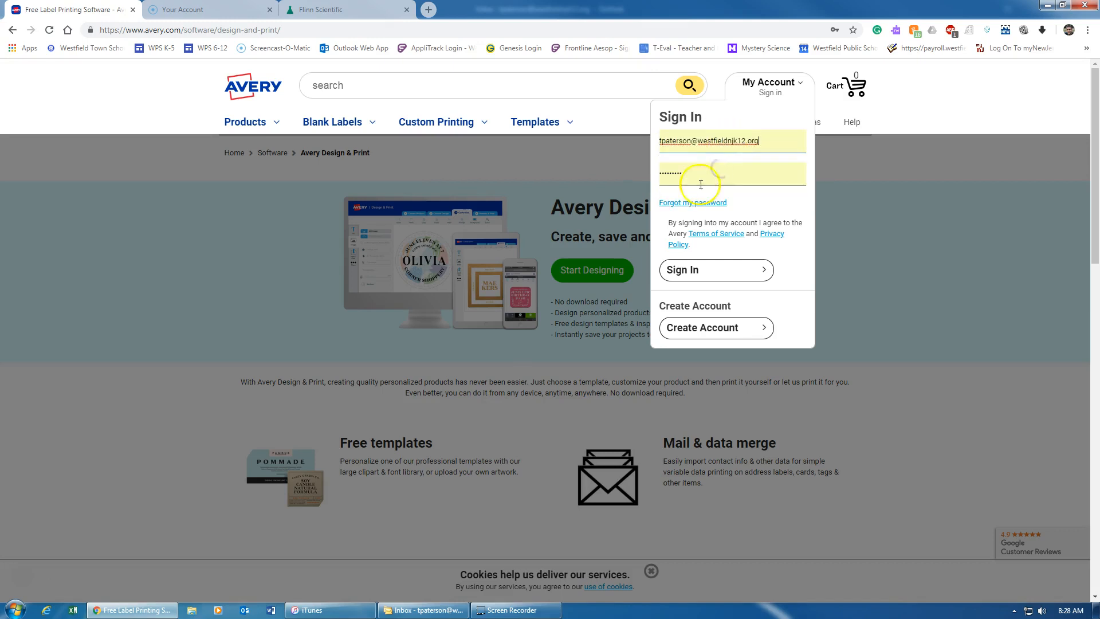
{"action": "left_click", "coordinate": [709, 276]}
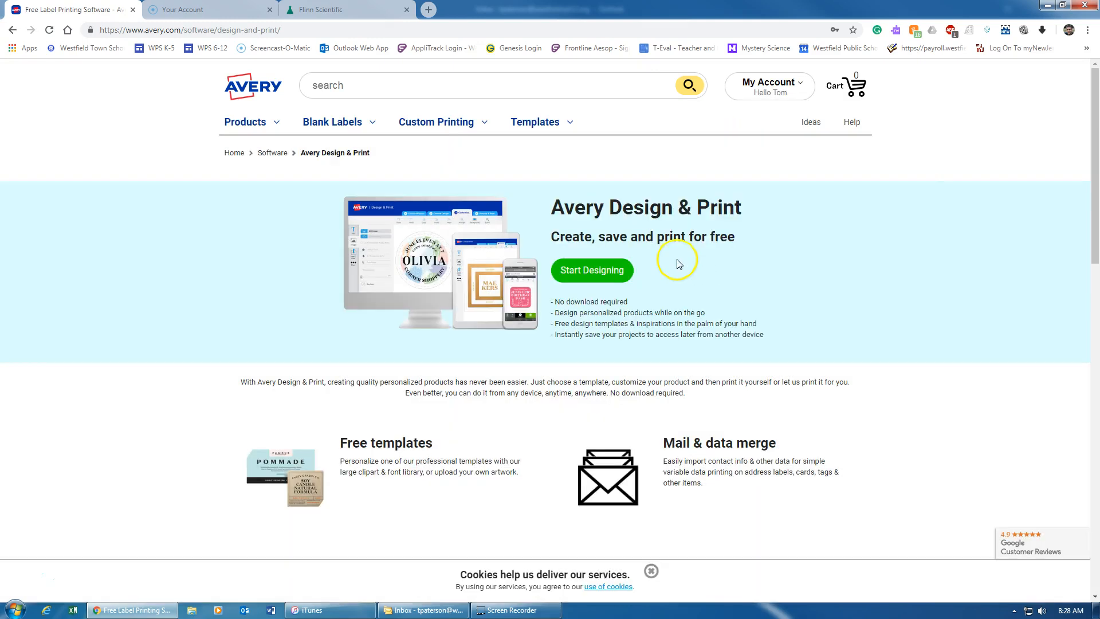
Start a design from Industrial & GHS template 60505 and select the horizontal GHS label with the substance details beside the pictograms.
{"action": "left_click", "coordinate": [589, 270]}
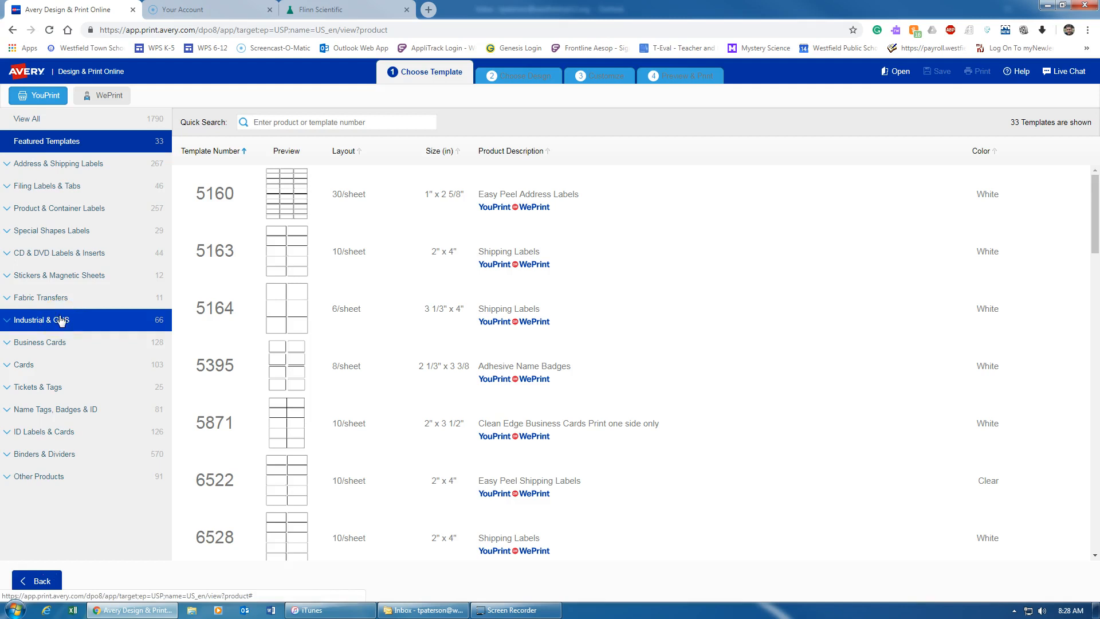
{"action": "left_click", "coordinate": [60, 321]}
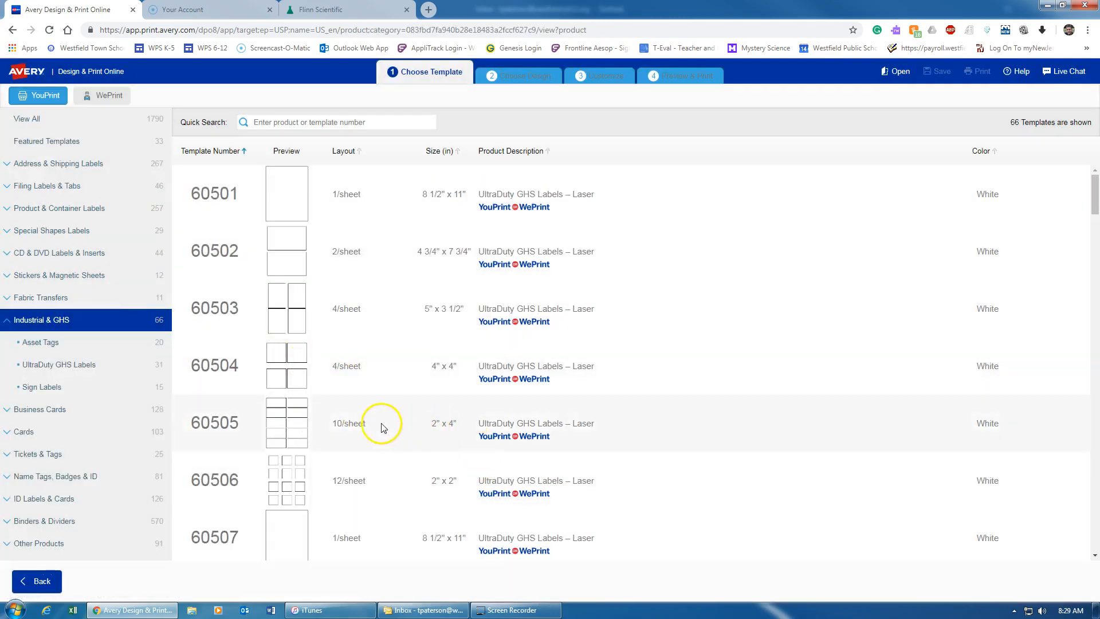
{"action": "left_click", "coordinate": [312, 422]}
{"action": "left_click", "coordinate": [1055, 426]}
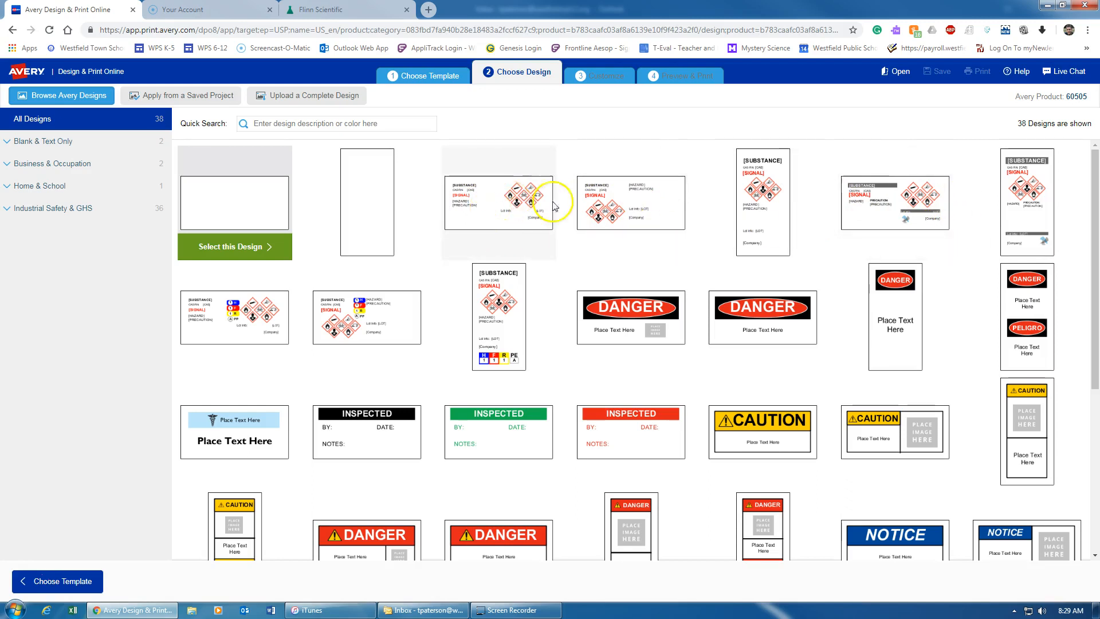
{"action": "left_click", "coordinate": [522, 205]}
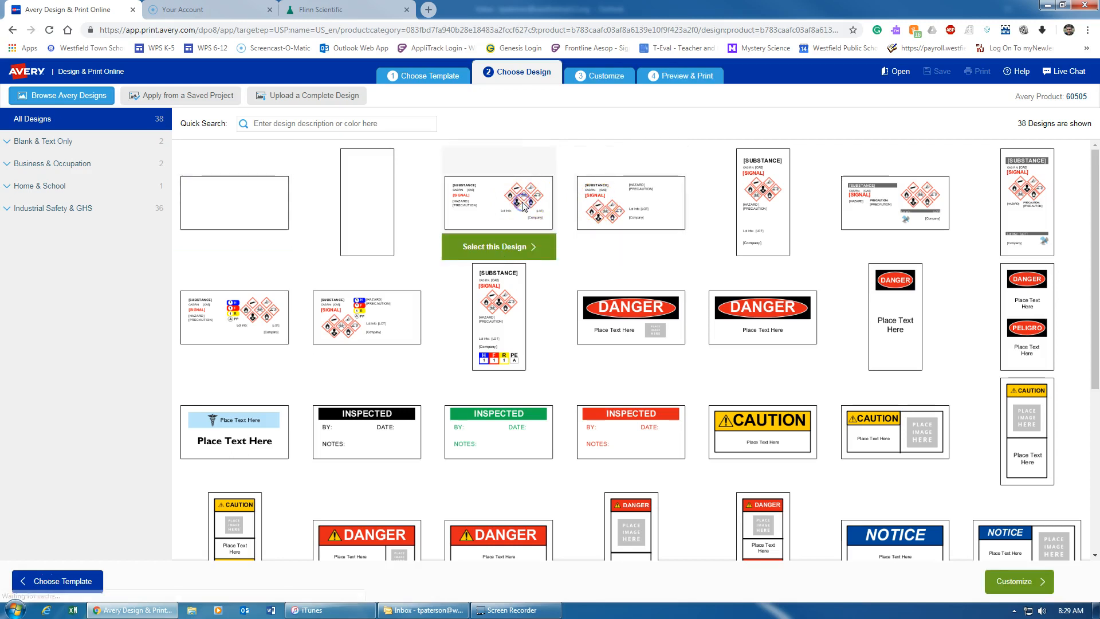
{"action": "left_click", "coordinate": [510, 248]}
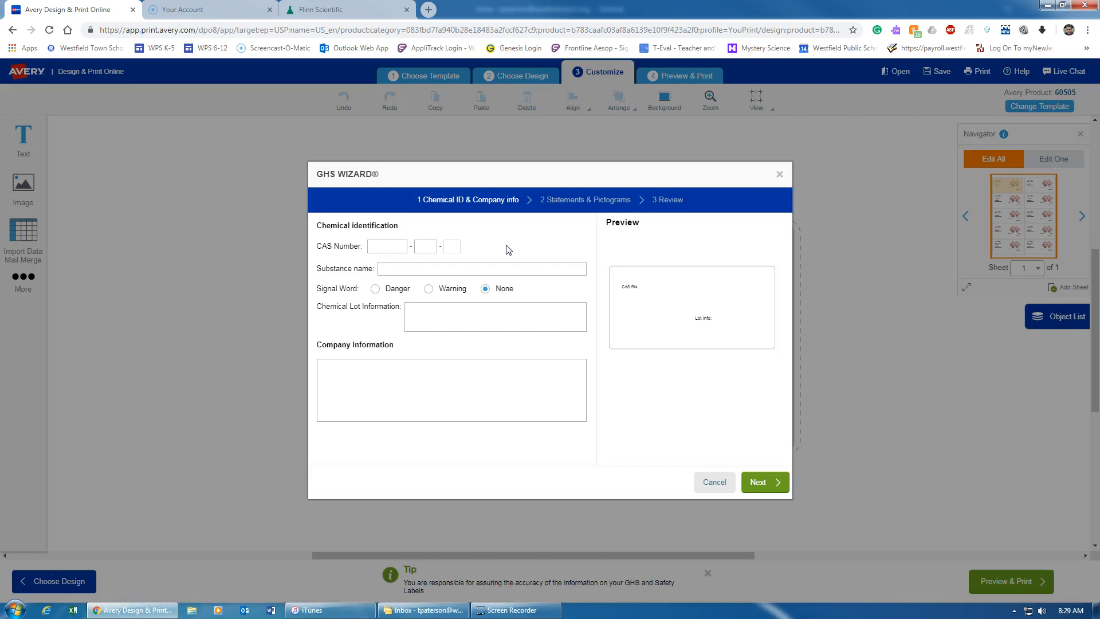
Enter CAS number 7664-93-9 in the GHS Wizard, leave the company information empty, and proceed to the statements and pictograms.
{"action": "left_click", "coordinate": [389, 250]}
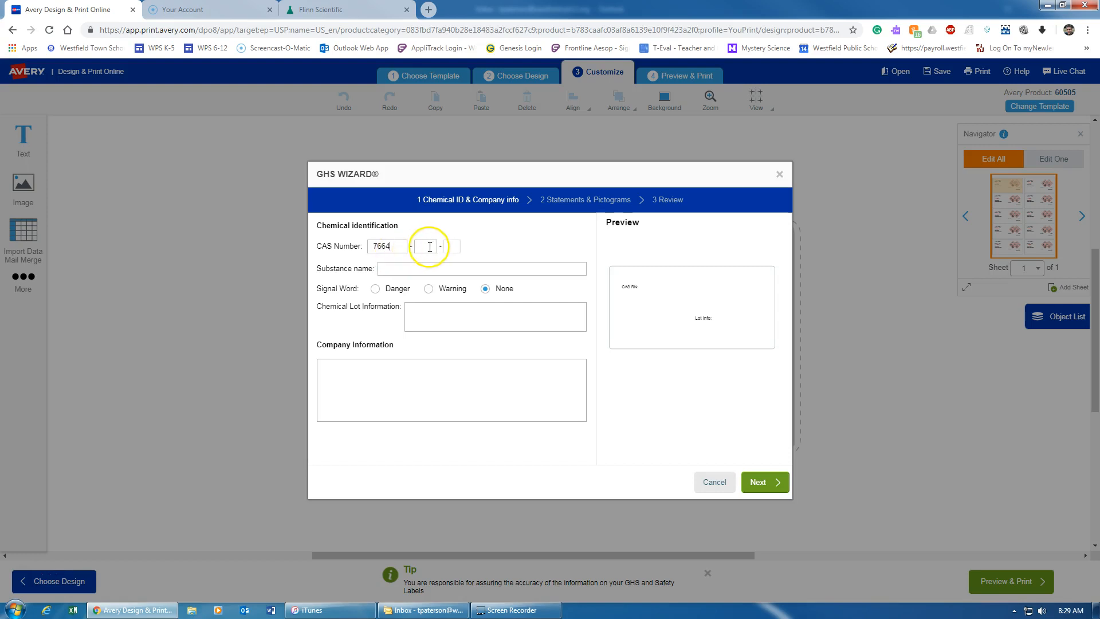
{"action": "left_click", "coordinate": [451, 247]}
{"action": "type", "text": "9"}
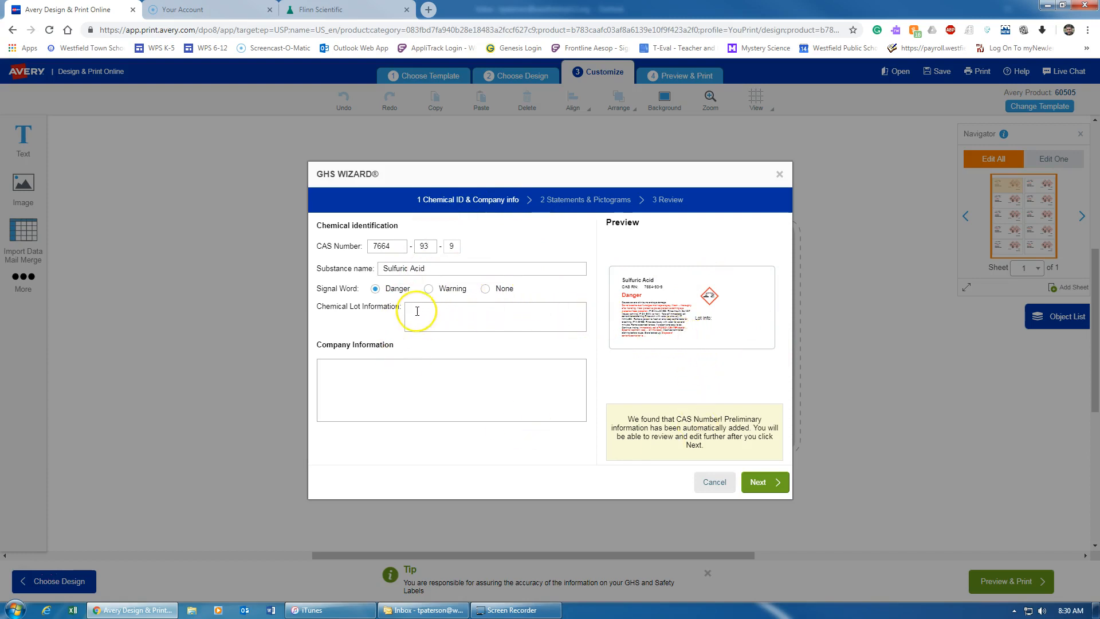
{"action": "left_click", "coordinate": [372, 374]}
{"action": "left_click", "coordinate": [751, 482]}
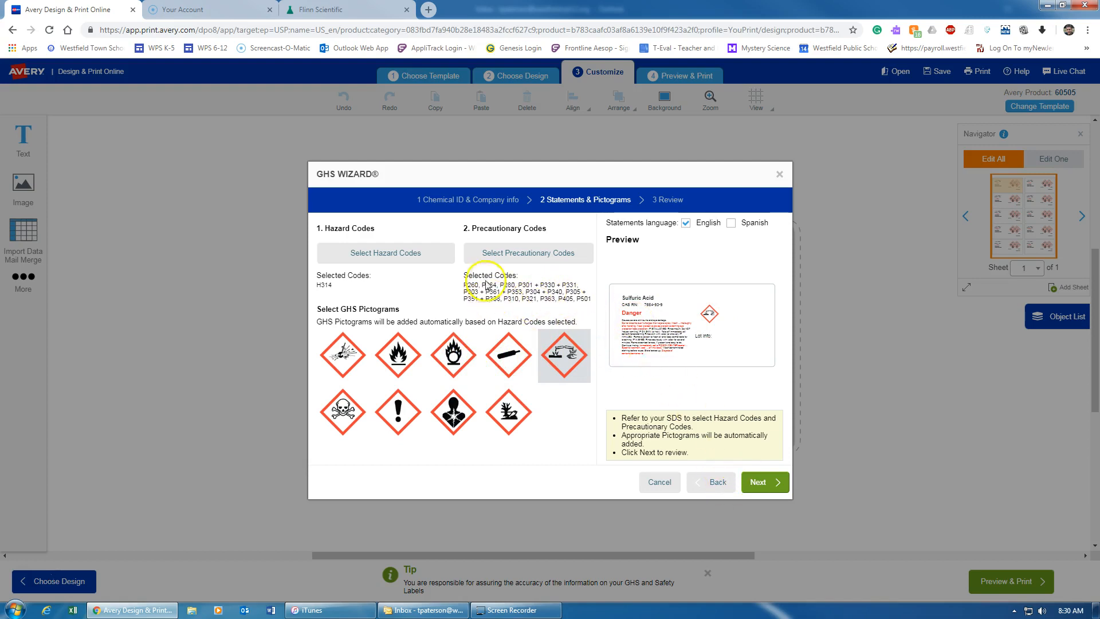
Accept the suggested hazard statements and pictogram, agree to the review acknowledgements, and finish the GHS Wizard.
{"action": "left_click", "coordinate": [759, 482]}
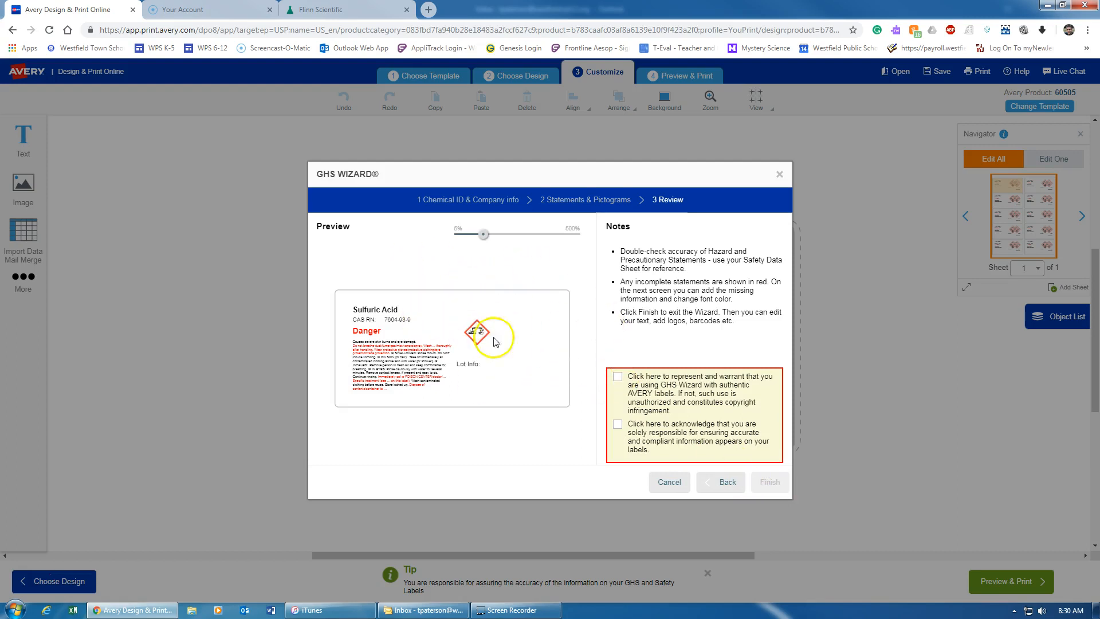
{"action": "left_click", "coordinate": [618, 426]}
{"action": "left_click", "coordinate": [766, 481]}
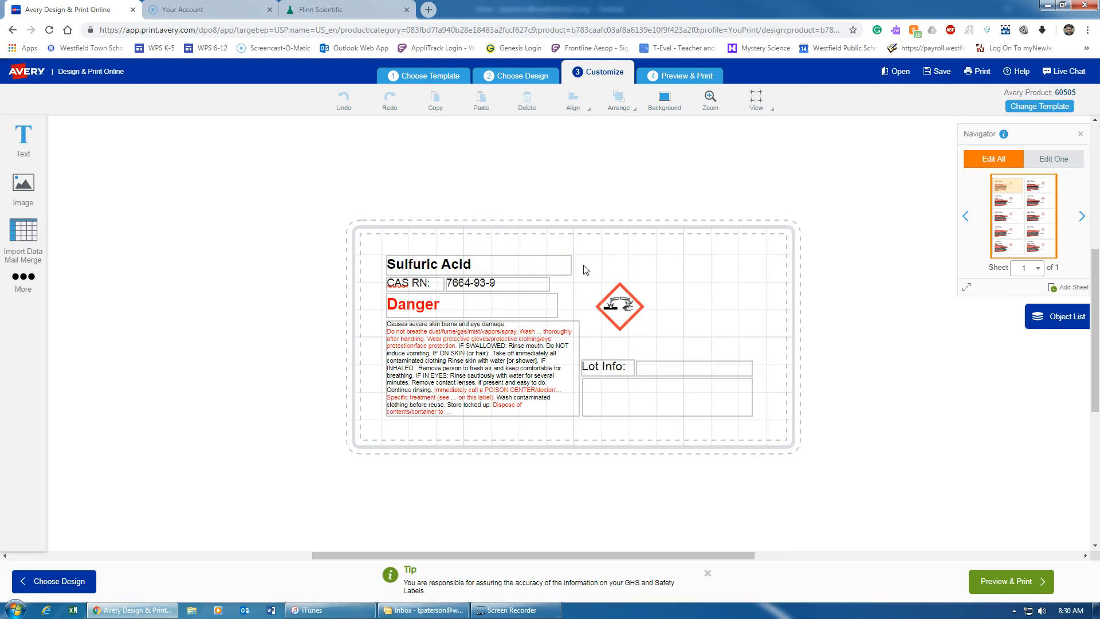
Move the Sulfuric Acid text box toward the label's upper-left corner and set its font size to 14.
{"action": "left_click", "coordinate": [490, 260]}
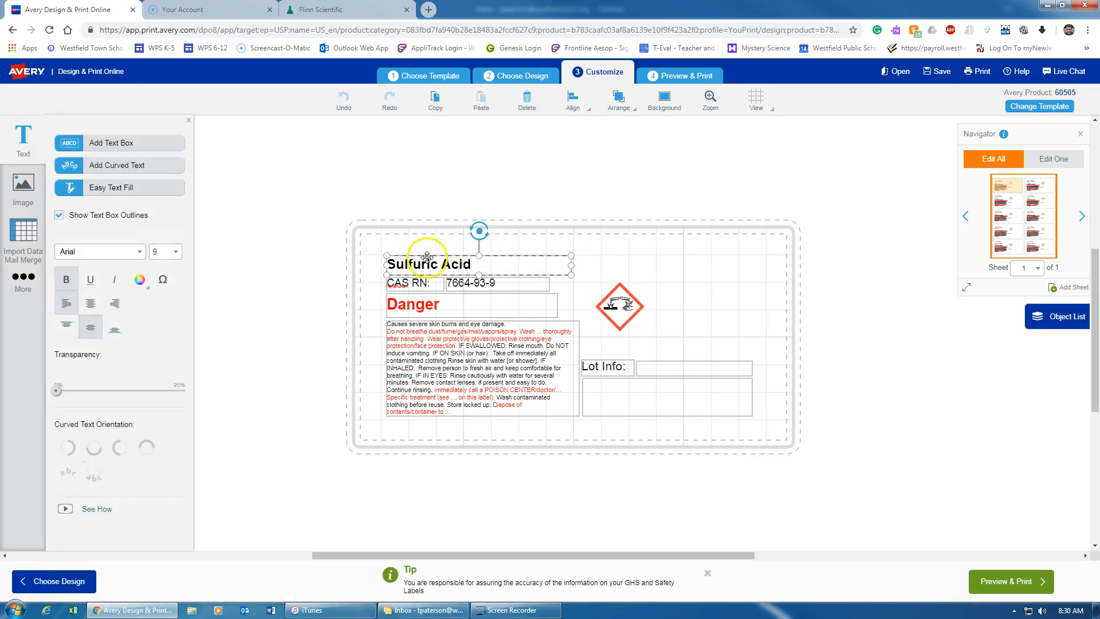
{"action": "left_click_drag", "start_coordinate": [426, 257], "coordinate": [412, 241]}
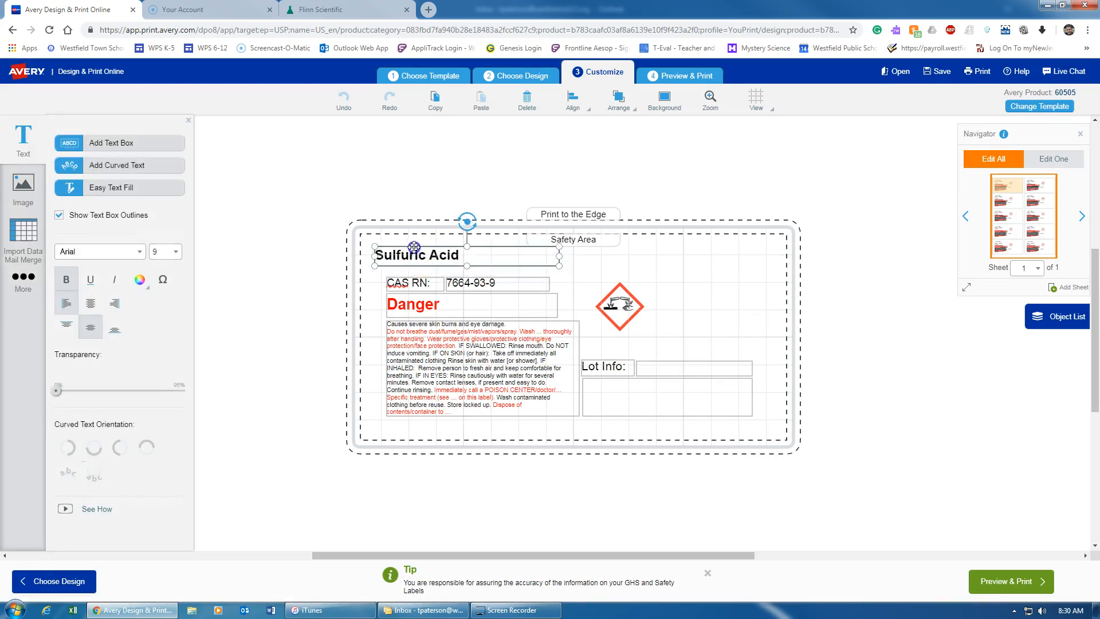
{"action": "left_click", "coordinate": [176, 252]}
{"action": "scroll", "coordinate": [163, 370], "scroll_direction": "down", "scroll_amount": 1}
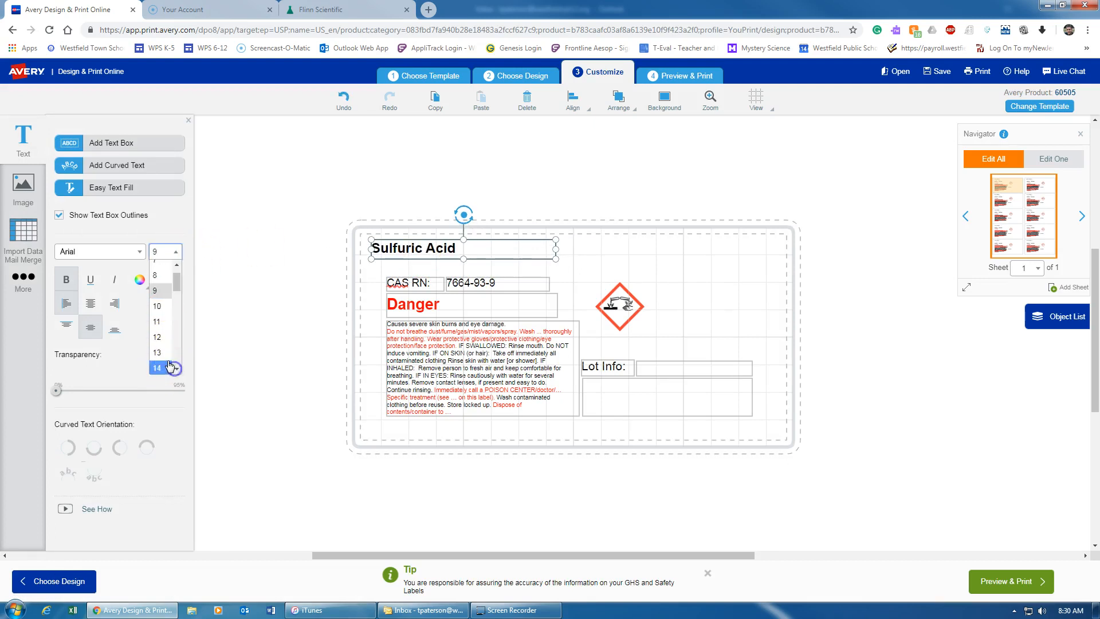
{"action": "left_click", "coordinate": [155, 363]}
Widen the substance name box and extend its text to "Sulfuric Acid - 0.1M Solution".
{"action": "left_click_drag", "start_coordinate": [555, 252], "coordinate": [678, 252]}
{"action": "left_click", "coordinate": [504, 259]}
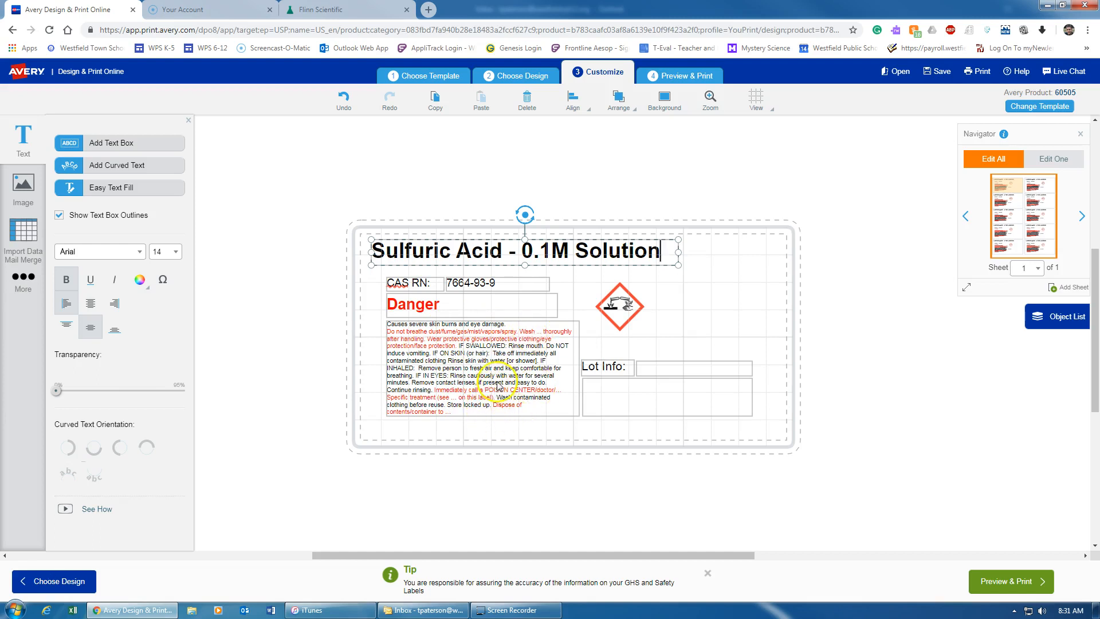
Switch to the Flinn Scientific site, search for "sulfuric acid", and open the "Sulfuric Acid, Reagent" product family.
{"action": "left_click", "coordinate": [344, 10]}
{"action": "left_click", "coordinate": [405, 176]}
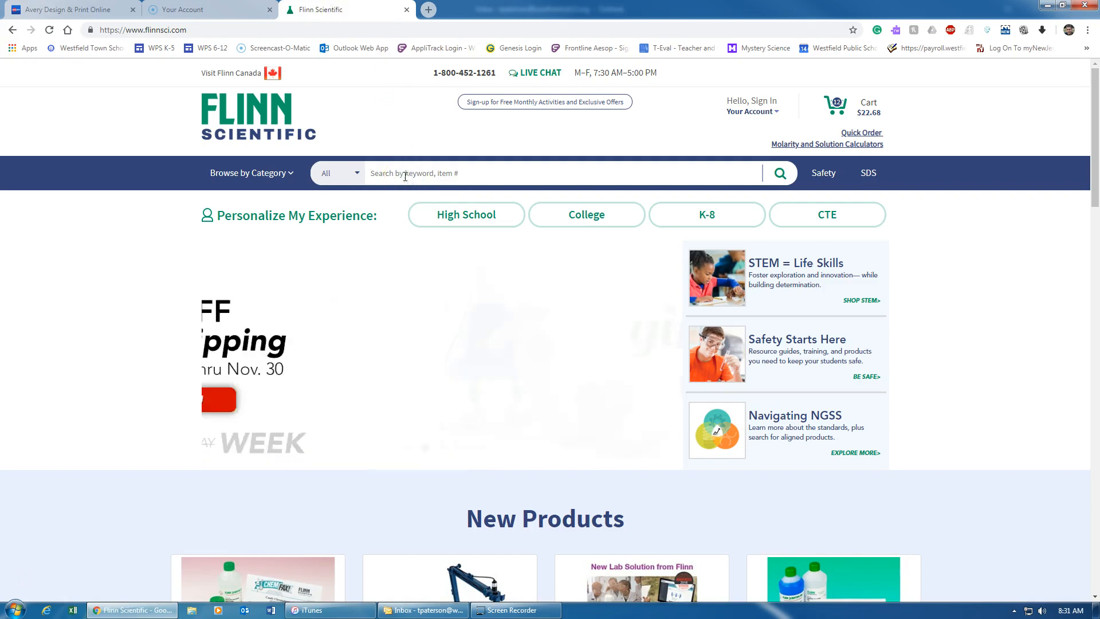
{"action": "type", "text": "sulfuric acid"}
{"action": "key", "text": "Return"}
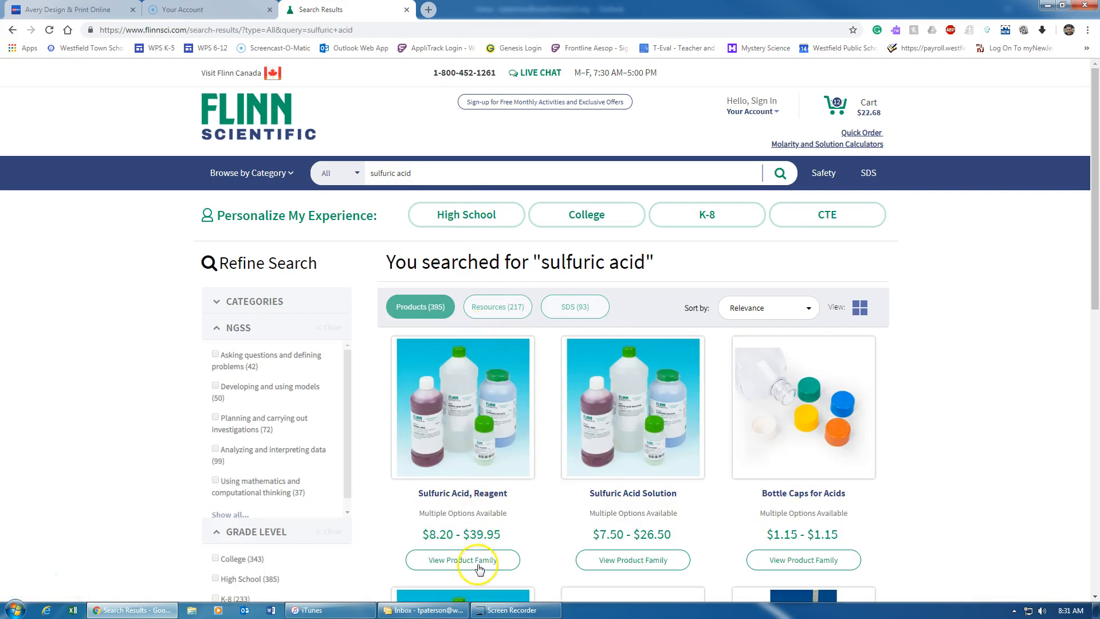
{"action": "left_click", "coordinate": [471, 559]}
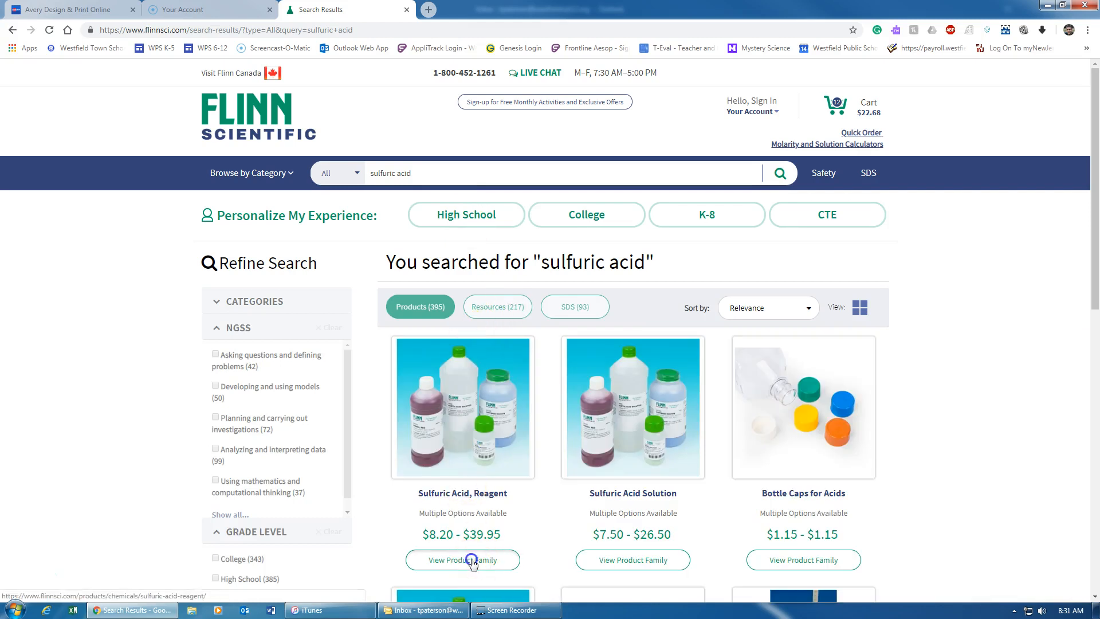
Copy the full Hazard Alert paragraph from the Sulfuric Acid, Reagent product page.
{"action": "scroll", "coordinate": [621, 292], "scroll_direction": "down", "scroll_amount": 2}
{"action": "scroll", "coordinate": [616, 293], "scroll_direction": "down", "scroll_amount": 2}
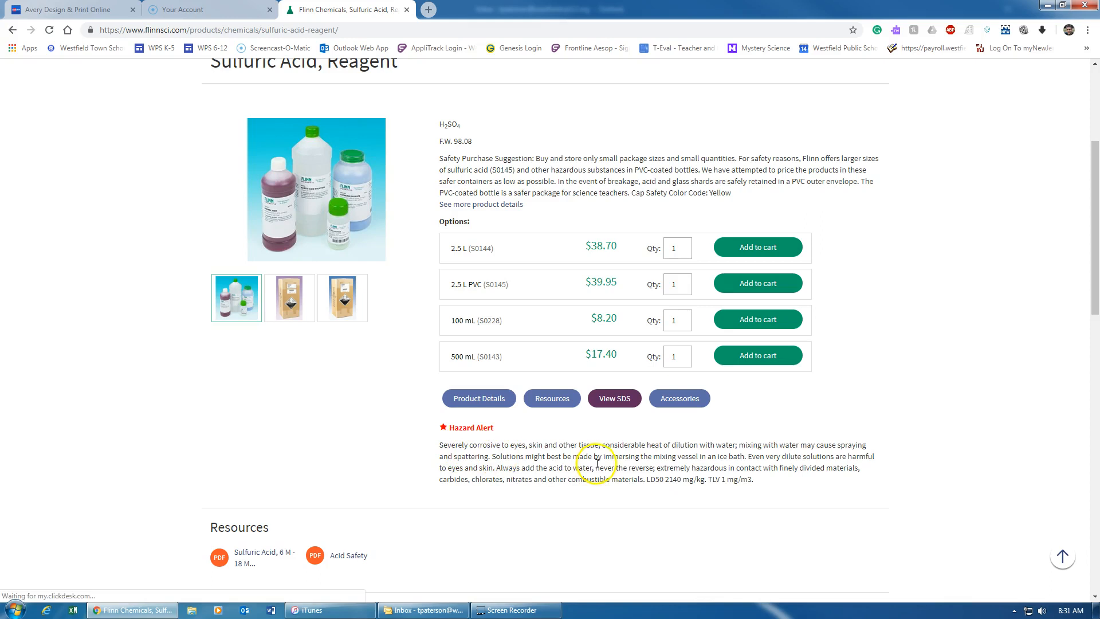
{"action": "left_click_drag", "start_coordinate": [756, 481], "coordinate": [432, 451]}
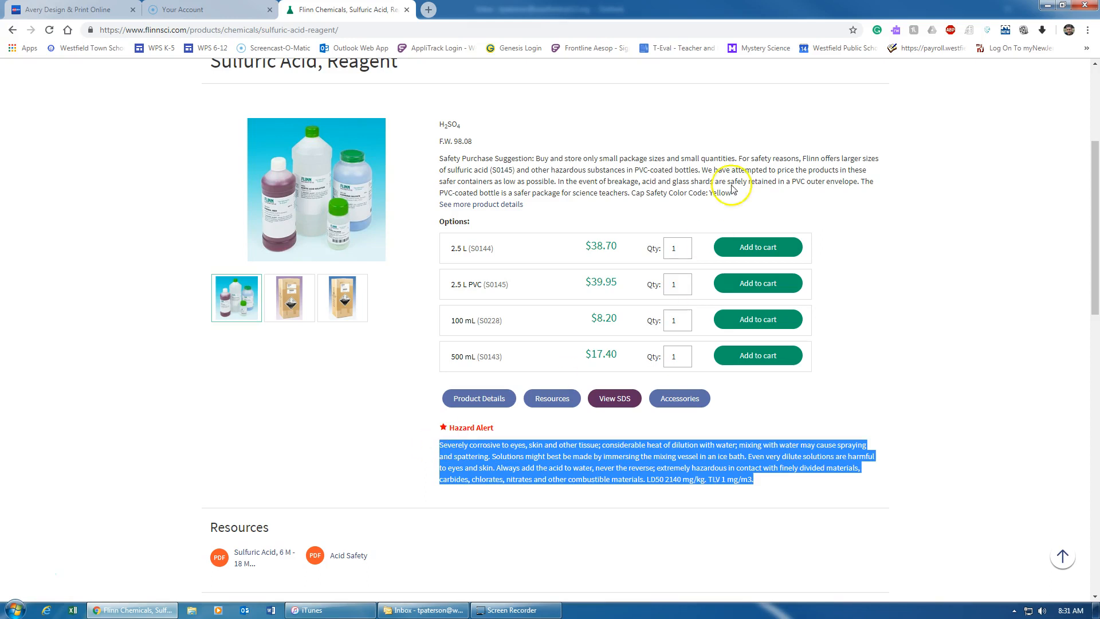
Return to the Avery label and replace all the hazard and precautionary text below "Danger" with the copied Hazard Alert paragraph.
{"action": "left_click", "coordinate": [84, 10]}
{"action": "left_click", "coordinate": [395, 350]}
{"action": "left_click_drag", "start_coordinate": [460, 409], "coordinate": [388, 318]}
{"action": "key", "text": "Delete"}
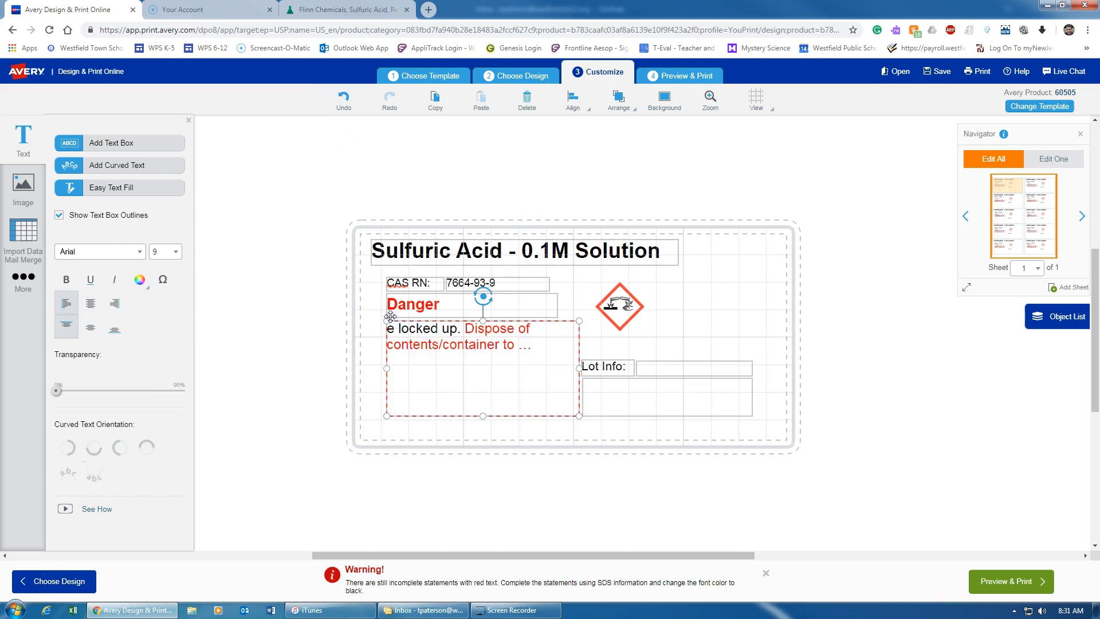
{"action": "left_click_drag", "start_coordinate": [532, 345], "coordinate": [405, 324]}
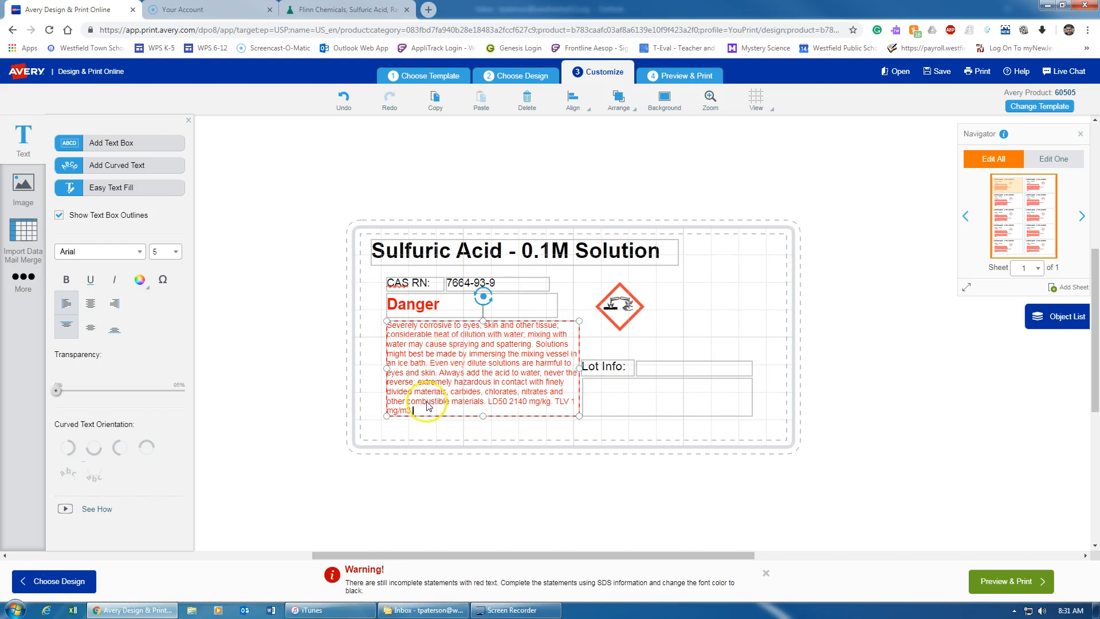
Change the color of the whole hazard paragraph to black and deselect its text box.
{"action": "left_click_drag", "start_coordinate": [419, 414], "coordinate": [365, 323]}
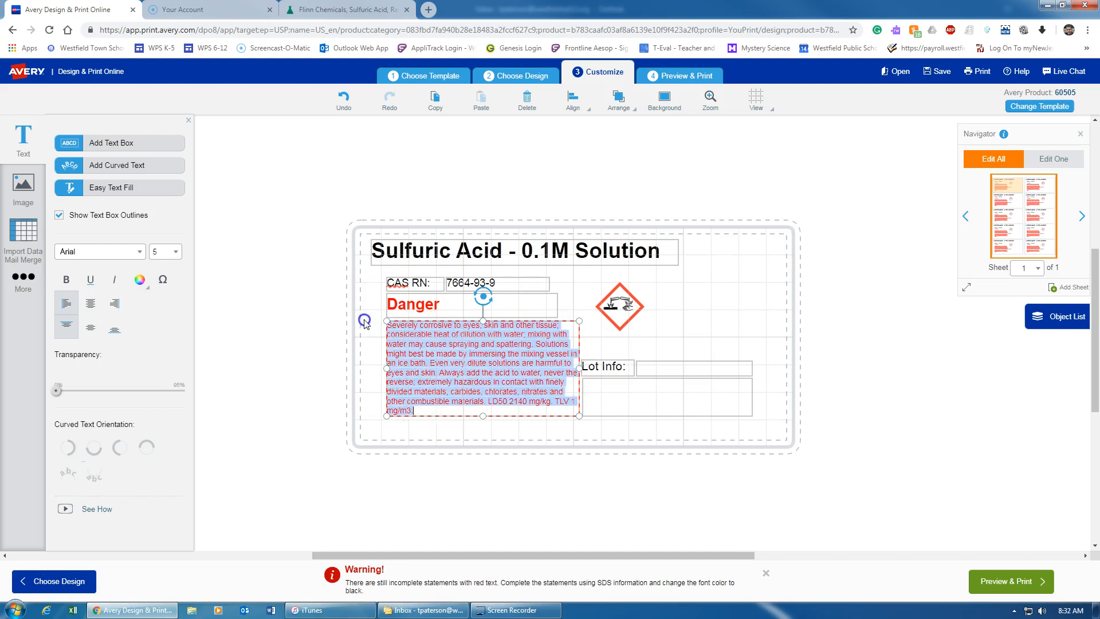
{"action": "left_click", "coordinate": [140, 279]}
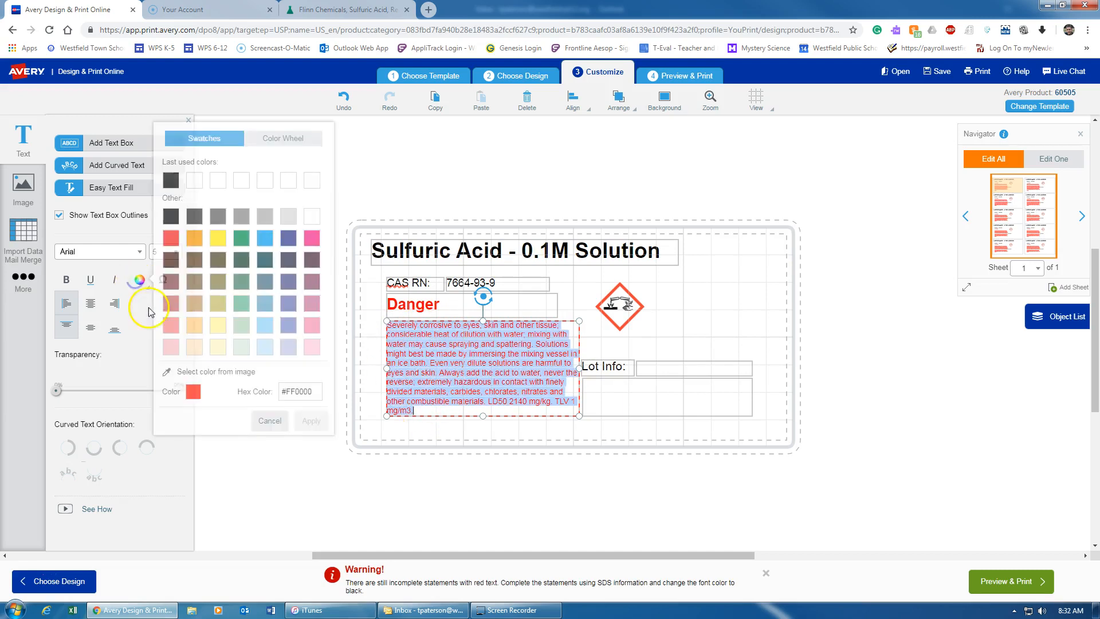
{"action": "left_click", "coordinate": [170, 181]}
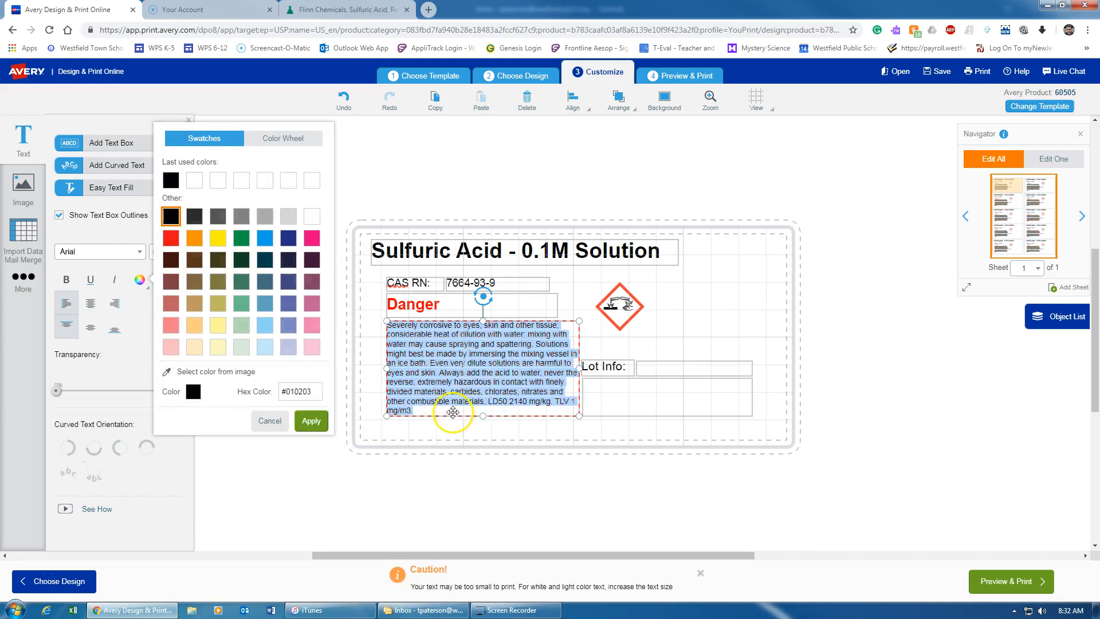
{"action": "left_click", "coordinate": [409, 429]}
{"action": "left_click", "coordinate": [458, 355]}
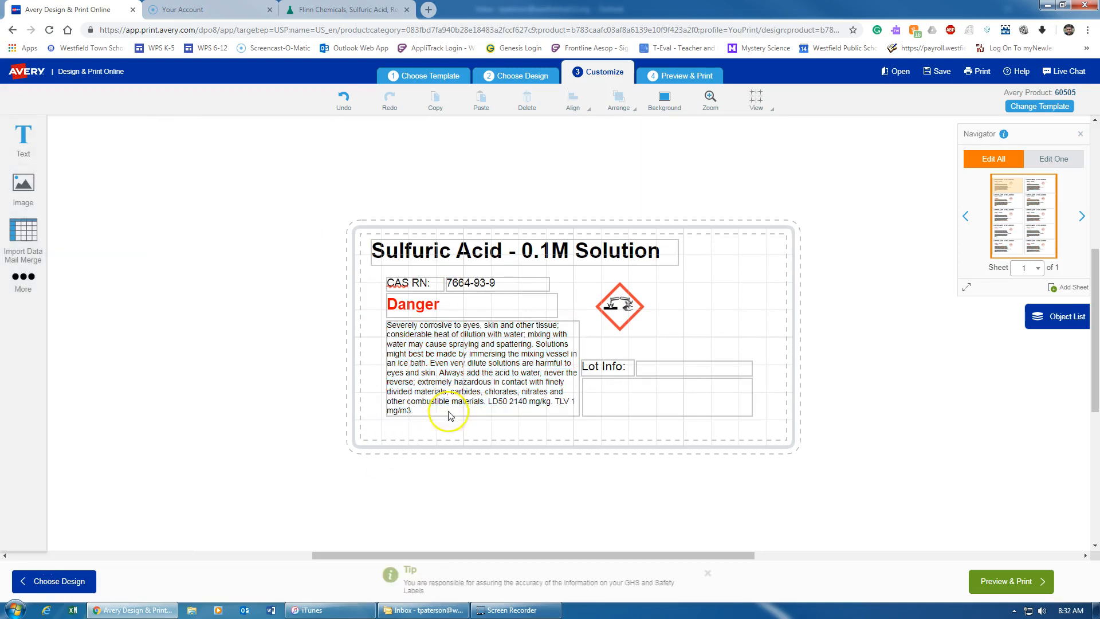